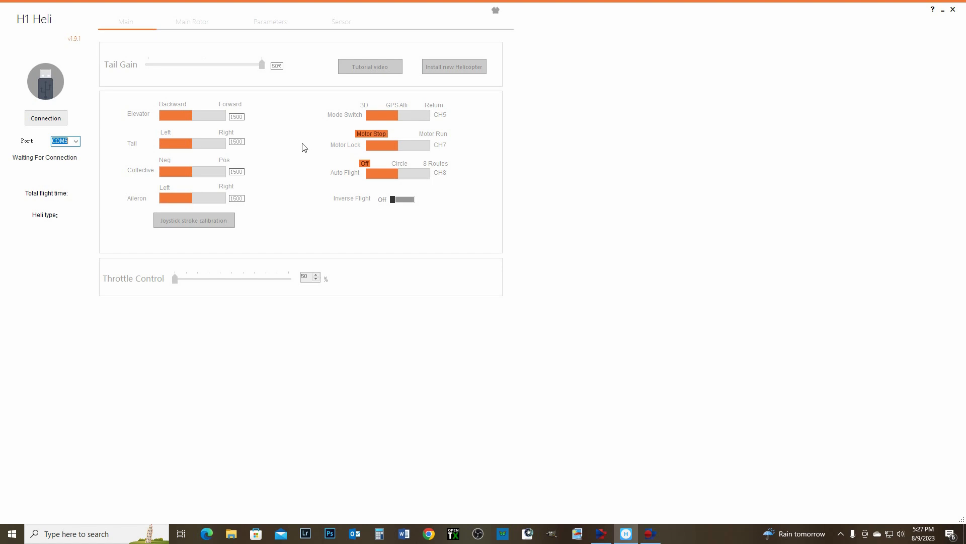
Step: Connect to the helicopter's flight controller on COM5 and look over the Main and Main Rotor settings
click(41, 90)
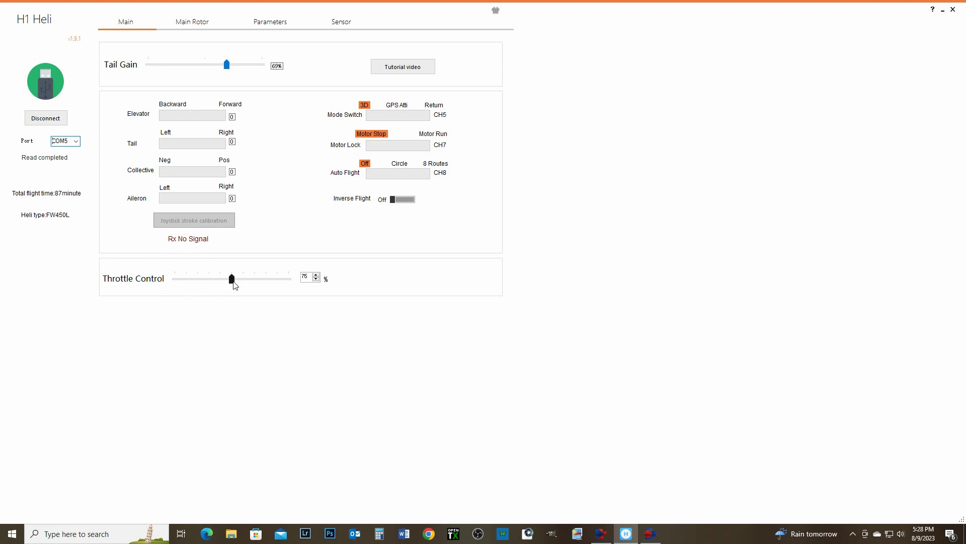
mouse_move(233, 280)
mouse_down()
mouse_move(280, 286)
mouse_move(233, 282)
mouse_up()
mouse_move(229, 69)
mouse_down()
mouse_move(256, 68)
mouse_move(191, 68)
mouse_move(224, 67)
mouse_up()
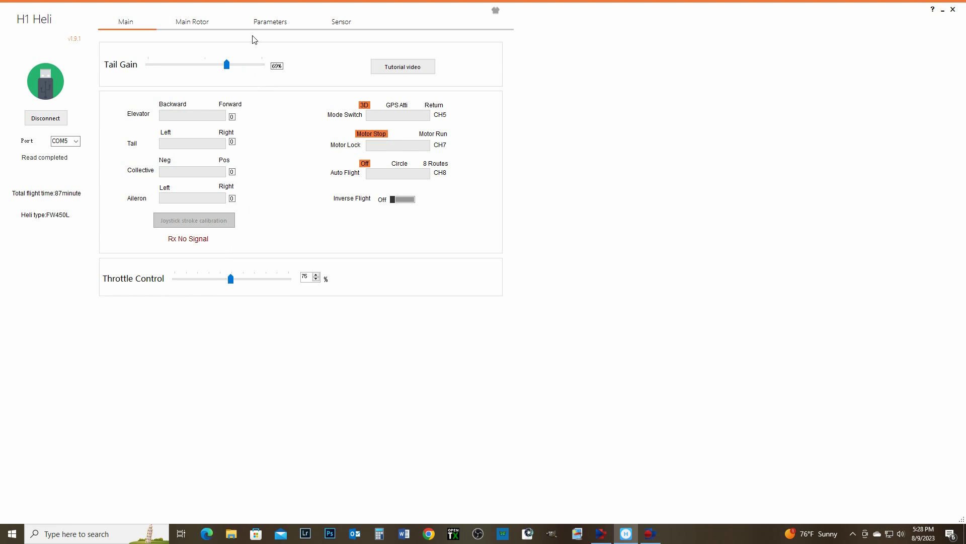
click(195, 23)
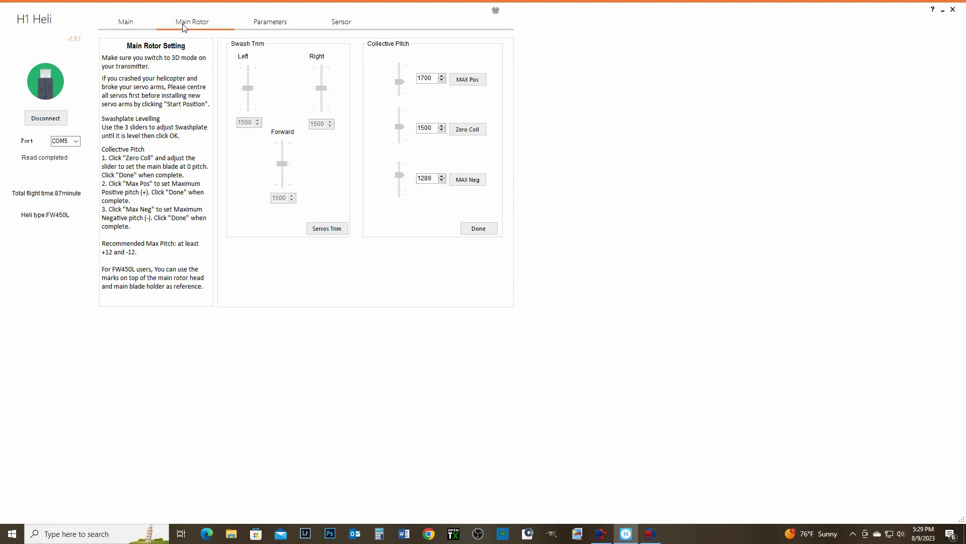
Step: Restore the FW450L default settings from the flight parameters, accepting that all installed model data is cleared
click(268, 24)
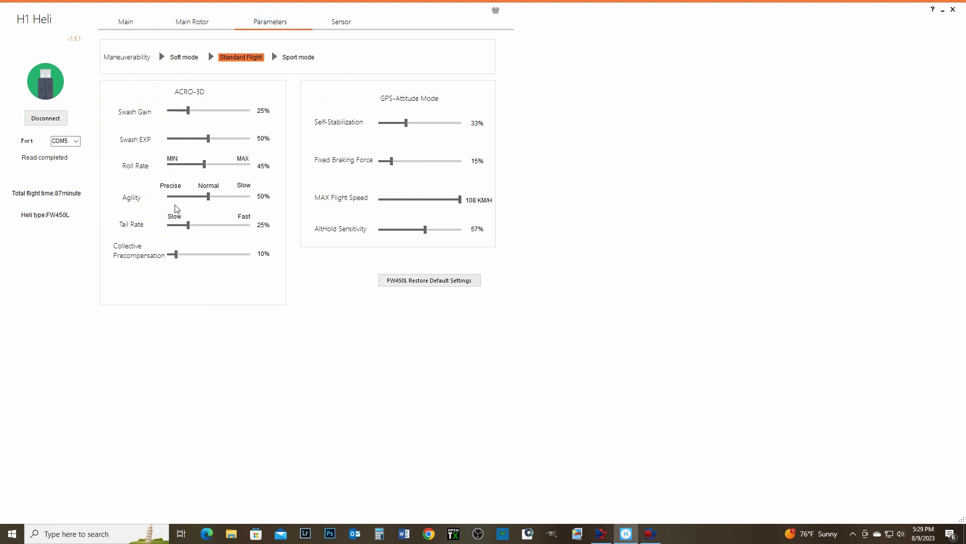
click(433, 281)
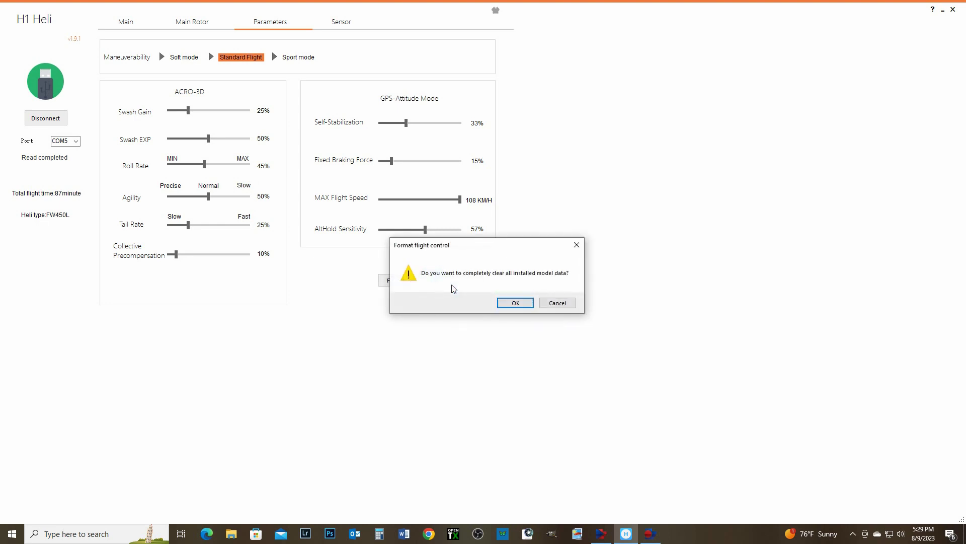
click(517, 303)
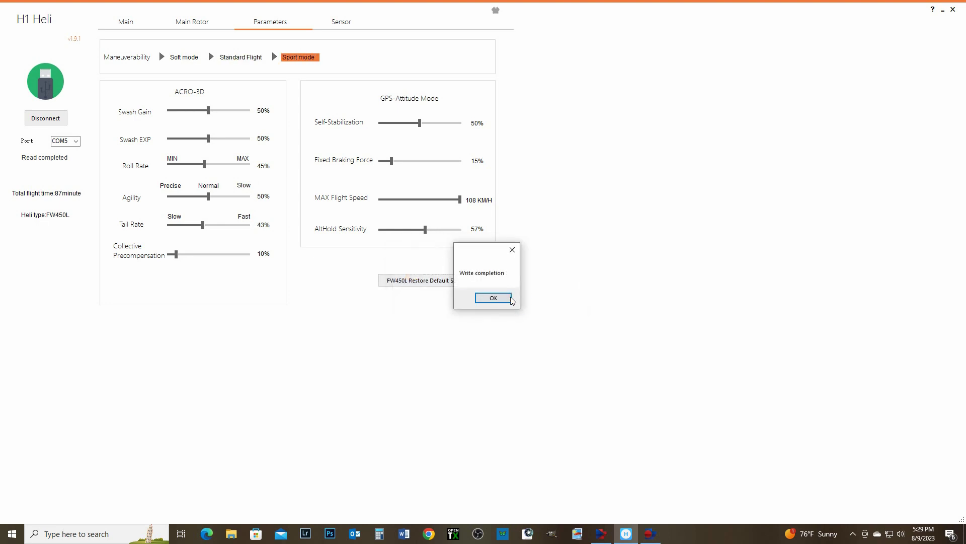
click(494, 298)
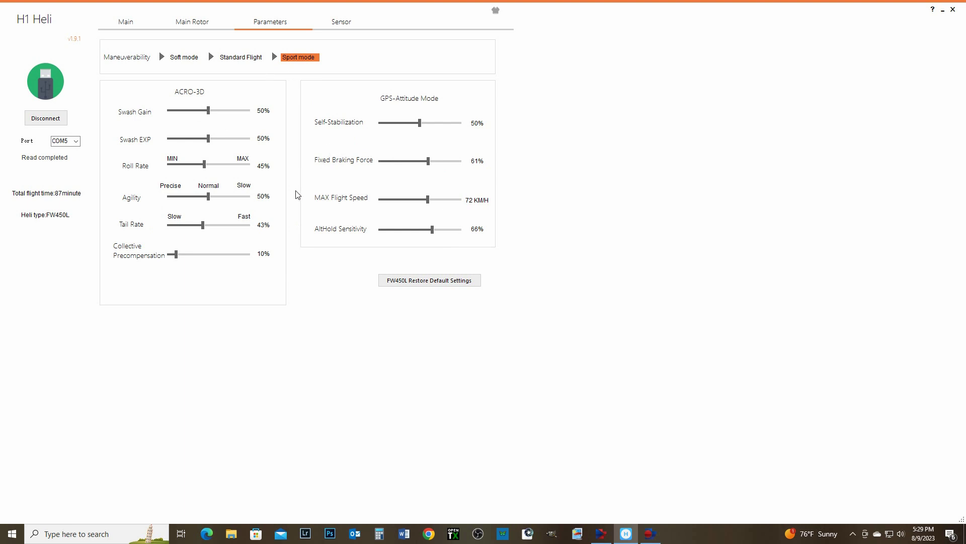
Step: Switch the maneuverability preset to Soft mode and write its parameters to the flight controller
click(182, 59)
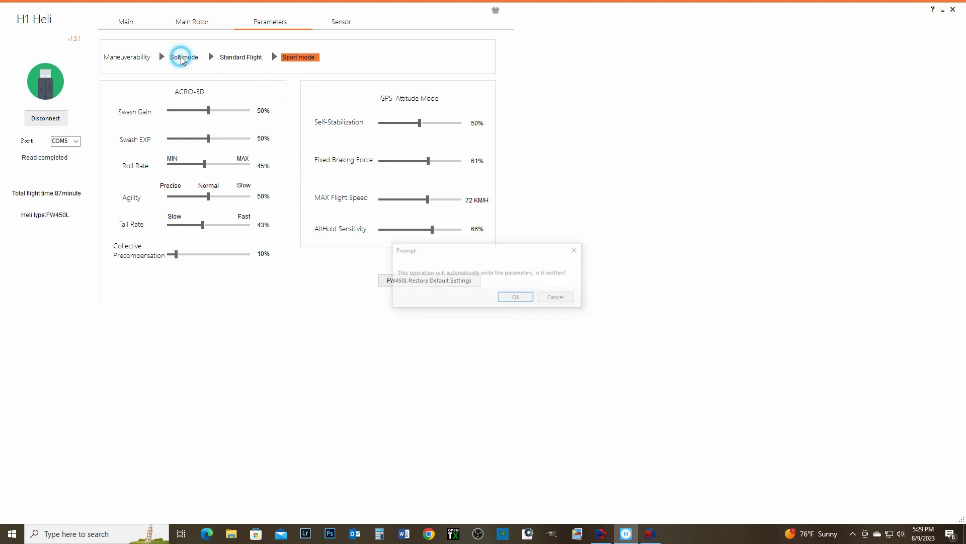
click(521, 298)
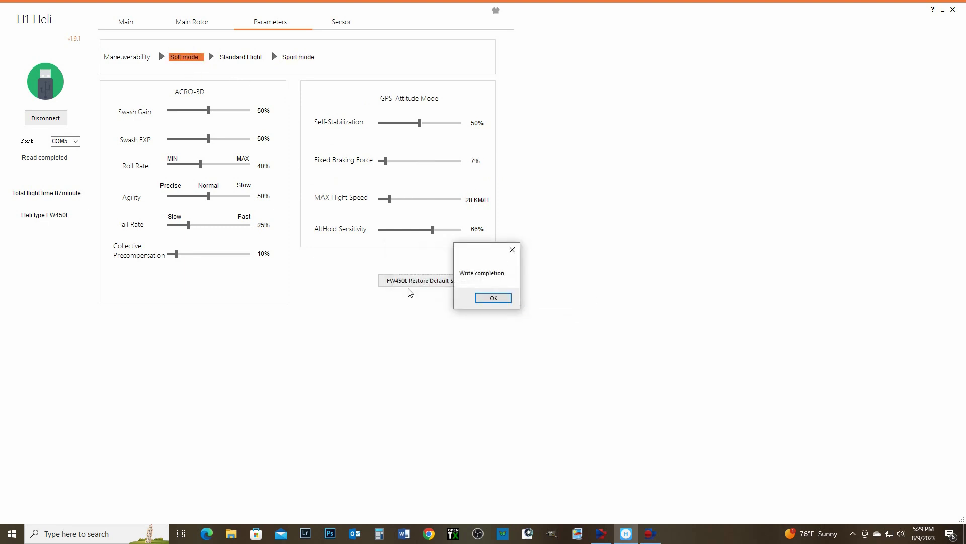
click(493, 297)
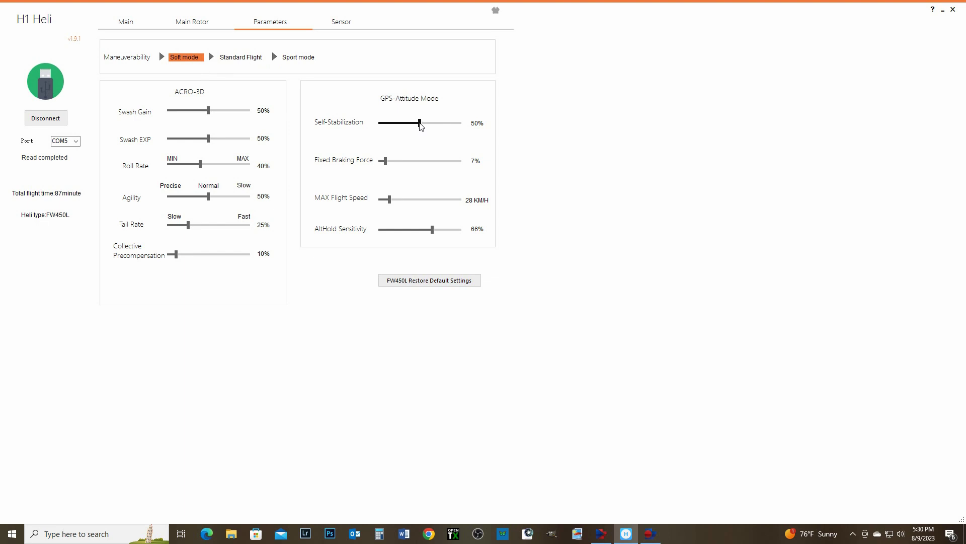
Step: For GPS-Attitude Mode, set Self-Stabilization to 64%, Fixed Braking Force to 22% and MAX Flight Speed to 45 km/h
drag(419, 123, 433, 126)
drag(386, 165, 397, 166)
drag(390, 201, 404, 208)
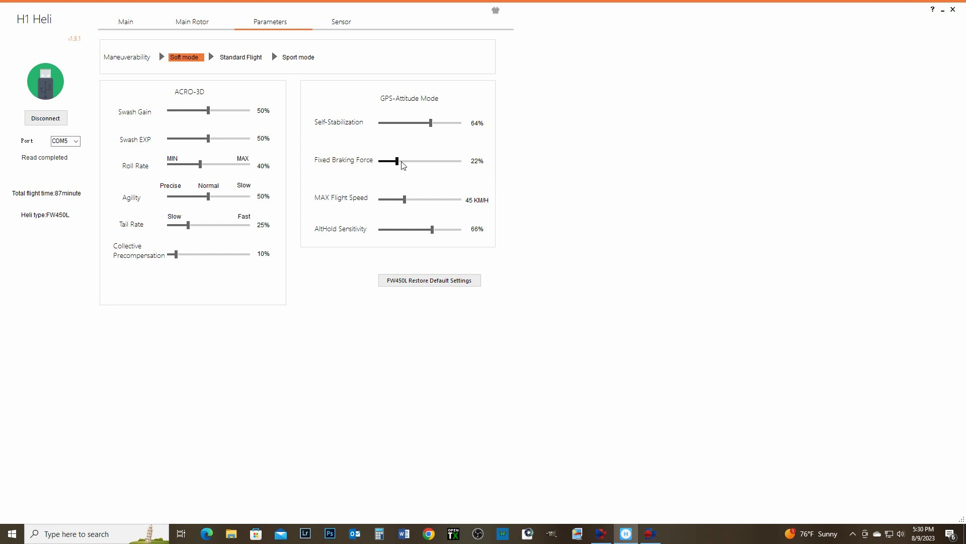
Step: Raise Self-Stabilization and Fixed Braking Force to 100% and MAX Flight Speed to 82 km/h
drag(398, 161, 449, 162)
drag(449, 161, 398, 162)
drag(404, 200, 438, 201)
drag(397, 161, 470, 161)
drag(431, 123, 465, 122)
Step: For ACRO-3D, set Swash EXP to 100%, Roll Rate to 79% and Agility to 8%
drag(208, 138, 249, 138)
drag(200, 164, 232, 164)
drag(208, 196, 174, 196)
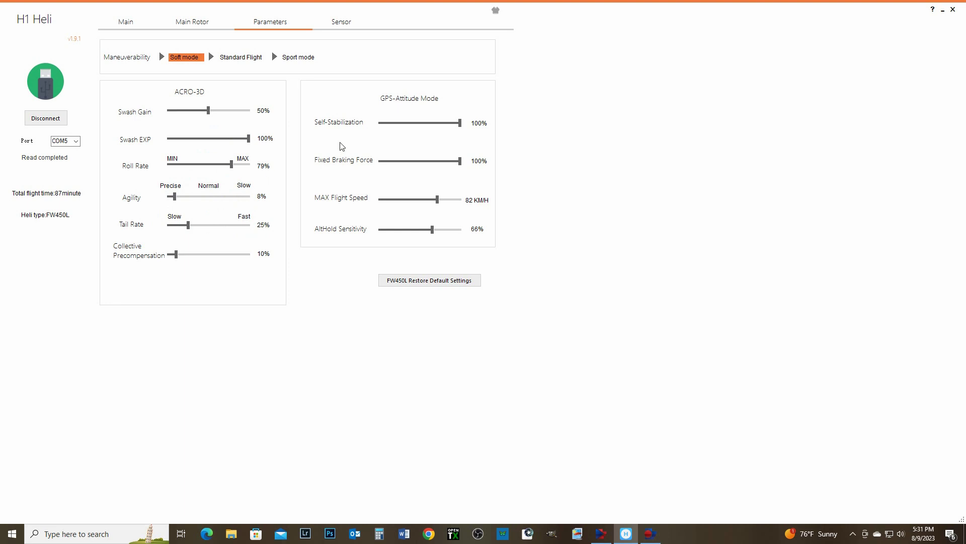
Step: Reset the changed flight parameters by restoring the FW450L default settings again
click(431, 282)
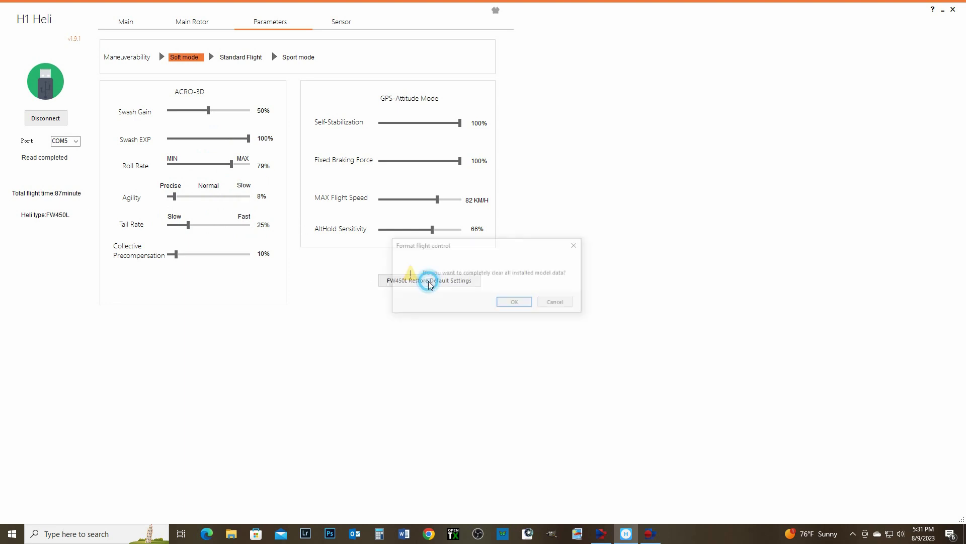
click(511, 302)
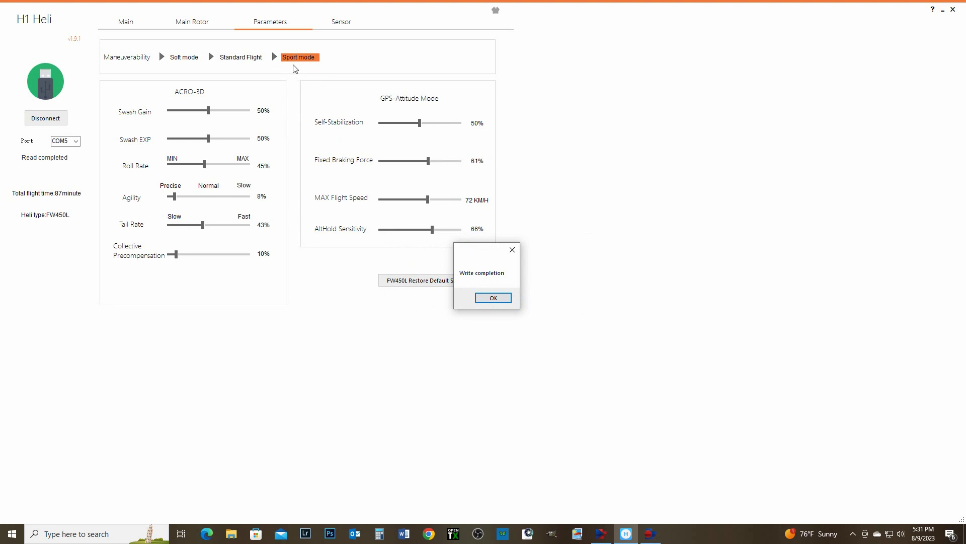
click(238, 59)
click(492, 297)
Step: Switch the maneuverability preset to Standard Flight and write its parameters to the flight controller
click(236, 58)
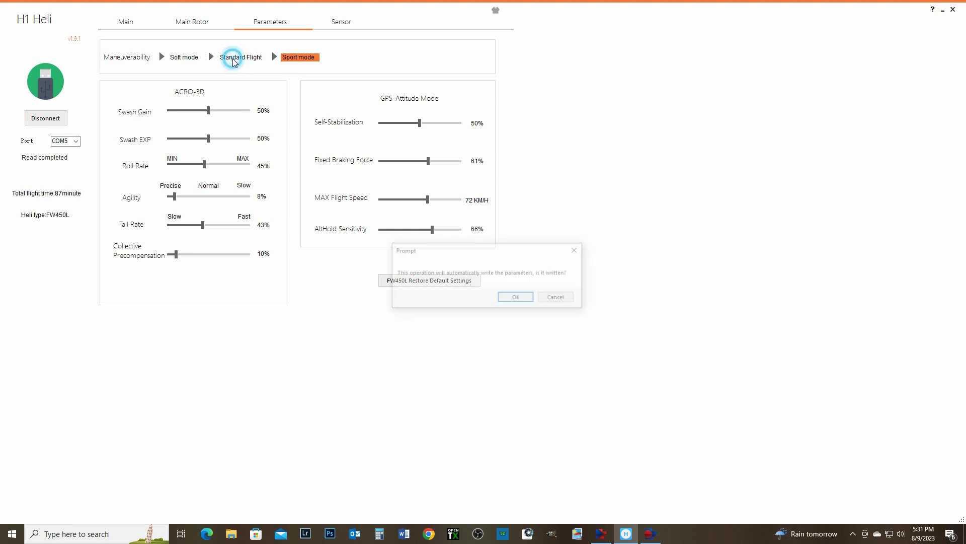
click(514, 299)
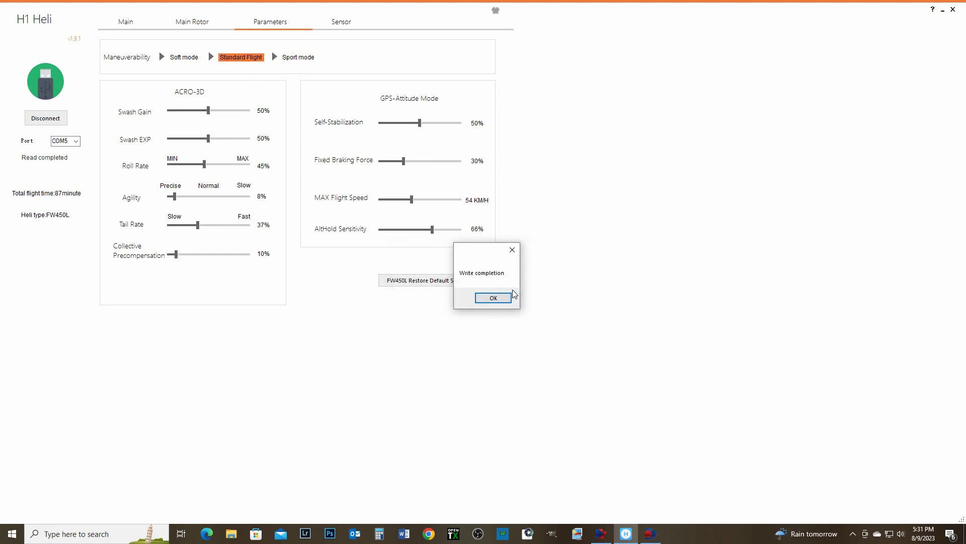
click(495, 297)
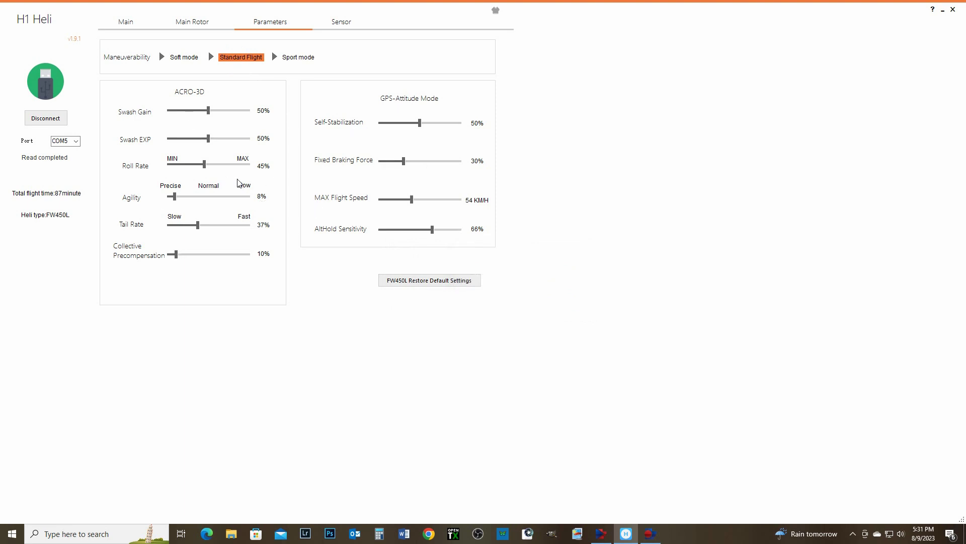
Step: Try raising and lowering the low-battery voltage in the sensor settings, return it to 3.60, and toggle Low Battery Protection off and back on
click(340, 23)
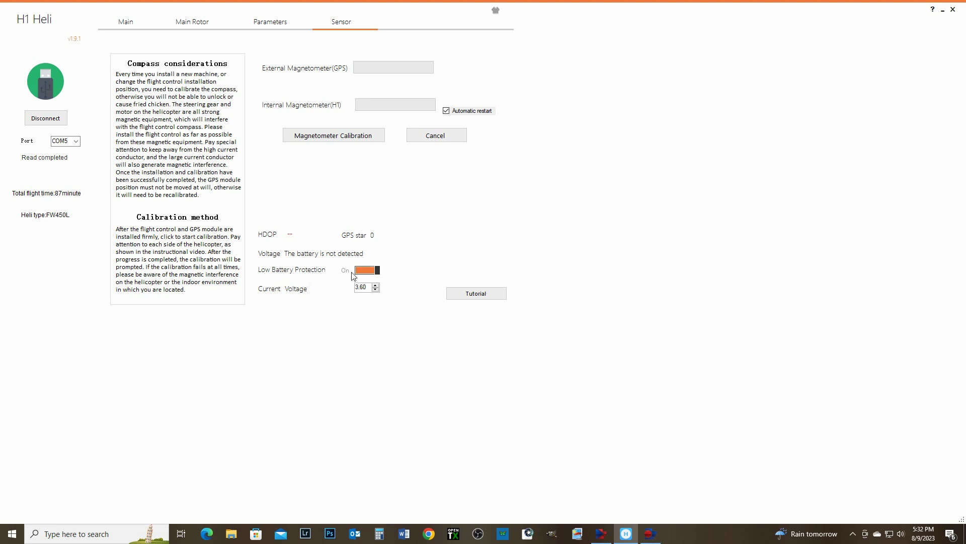
click(375, 287)
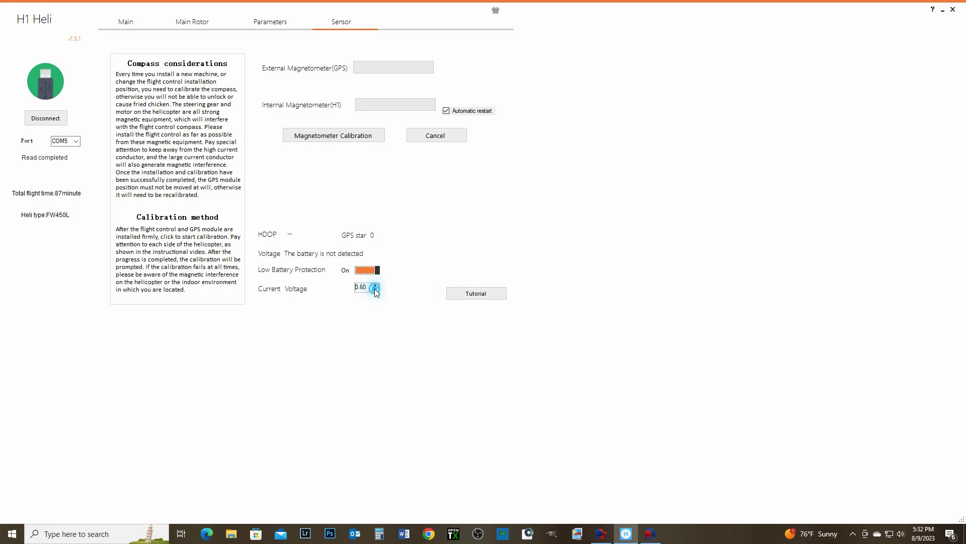
click(375, 286)
click(375, 286)
click(377, 286)
click(375, 285)
click(376, 286)
click(375, 285)
click(375, 289)
click(375, 289)
click(375, 289)
click(375, 290)
click(375, 290)
click(377, 286)
click(377, 290)
click(376, 290)
click(365, 271)
click(377, 272)
Step: Run the magnetometer calibration with Automatic restart enabled and reconnect to the flight controller
click(326, 139)
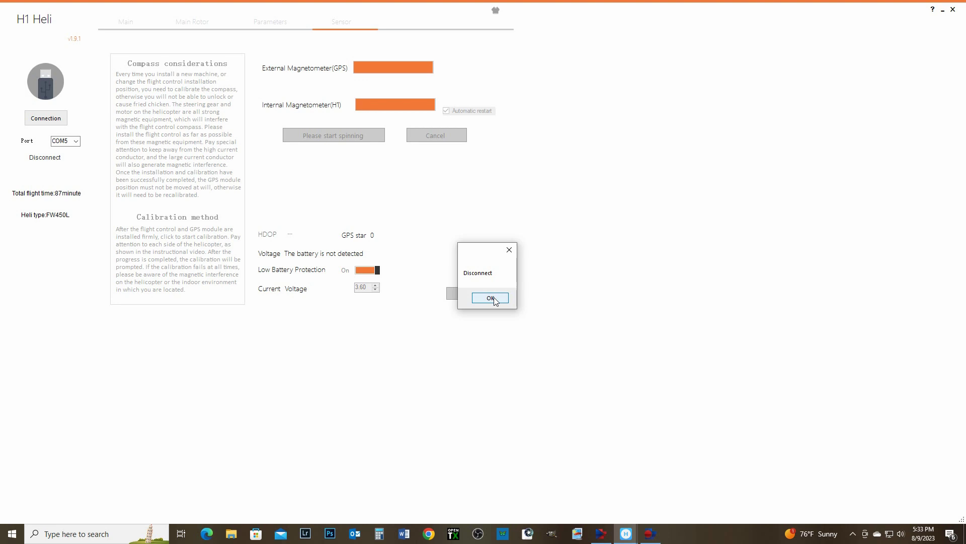
click(491, 298)
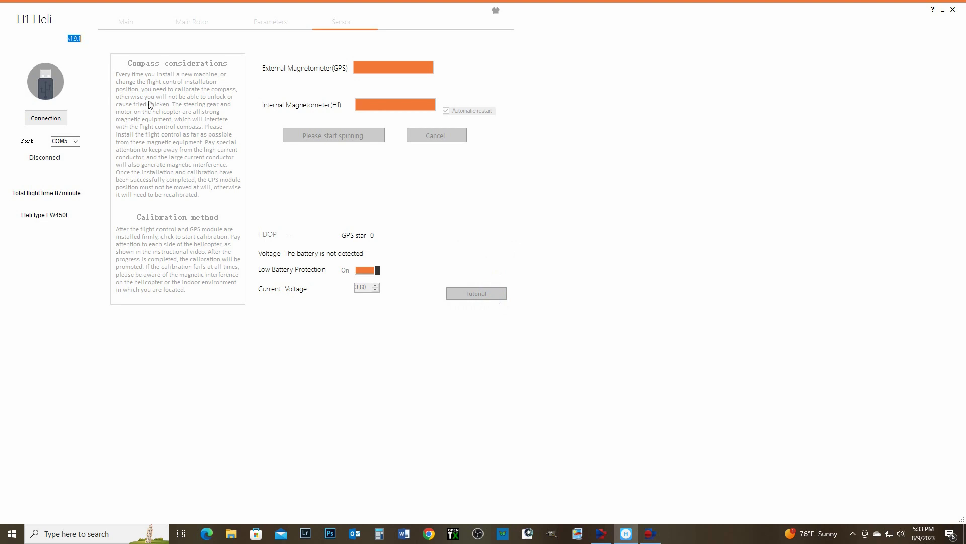
click(39, 87)
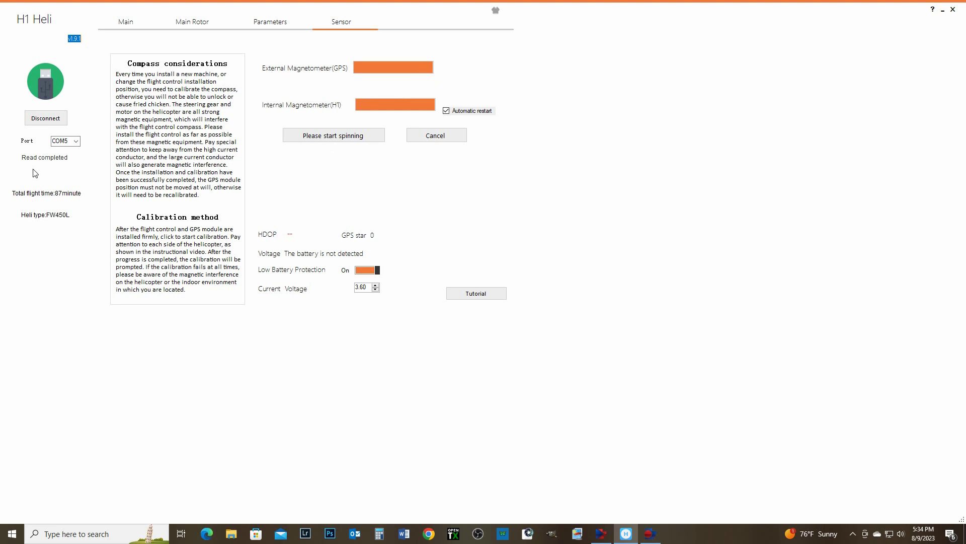
Step: Turn off Automatic restart, cancel the pending calibration, calibrate both magnetometers again and reconnect to the flight controller
click(446, 111)
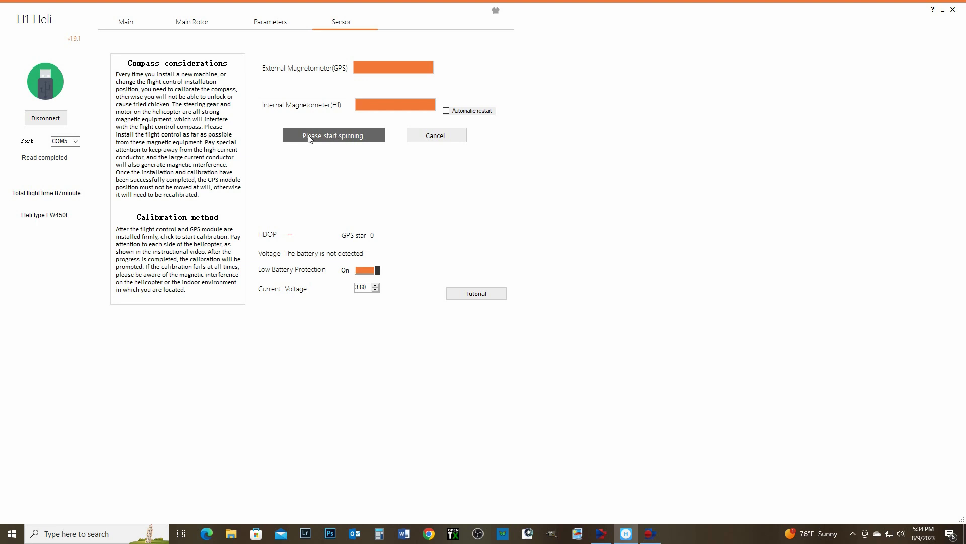
click(438, 133)
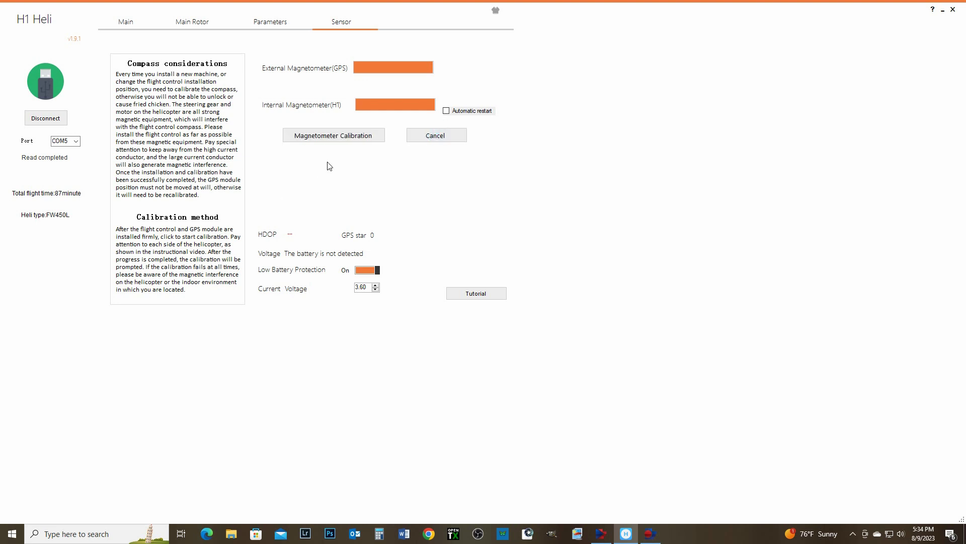
click(332, 135)
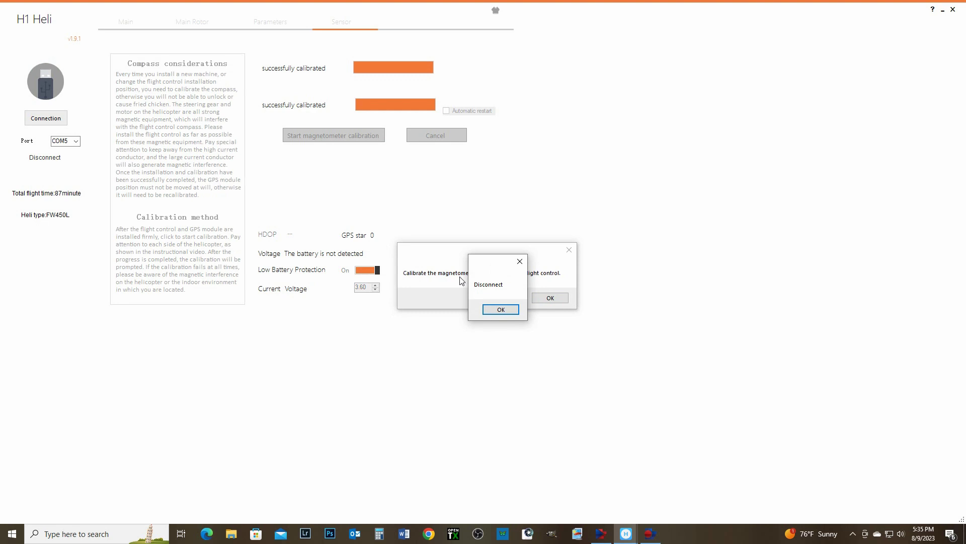
click(501, 309)
click(553, 297)
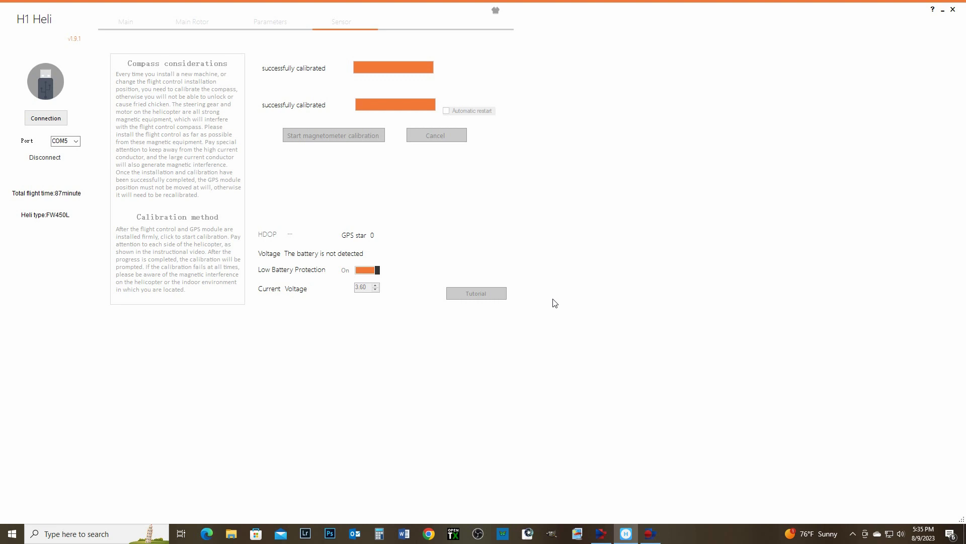
click(44, 89)
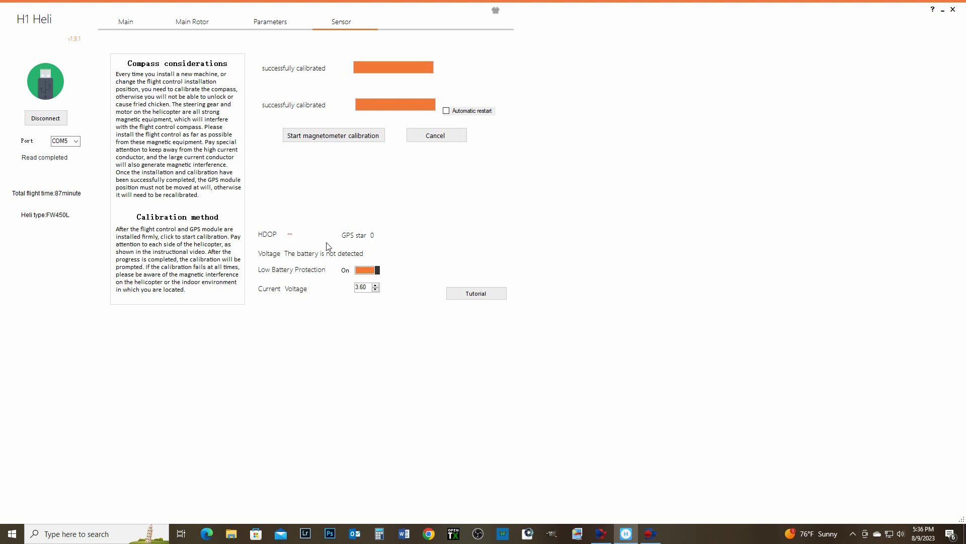
Step: Cycle the interface colour theme to green and check it on the Parameters, Main Rotor and Main pages
click(497, 13)
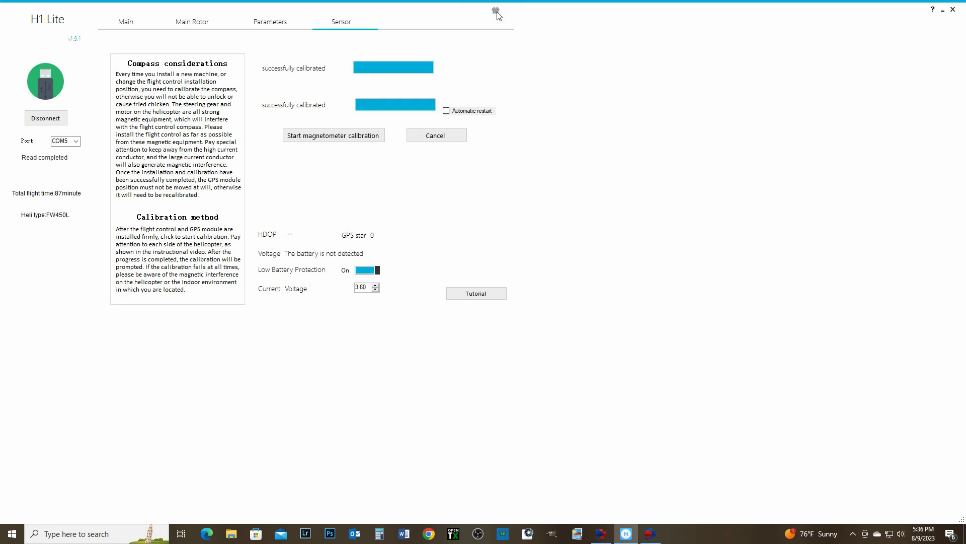
click(496, 11)
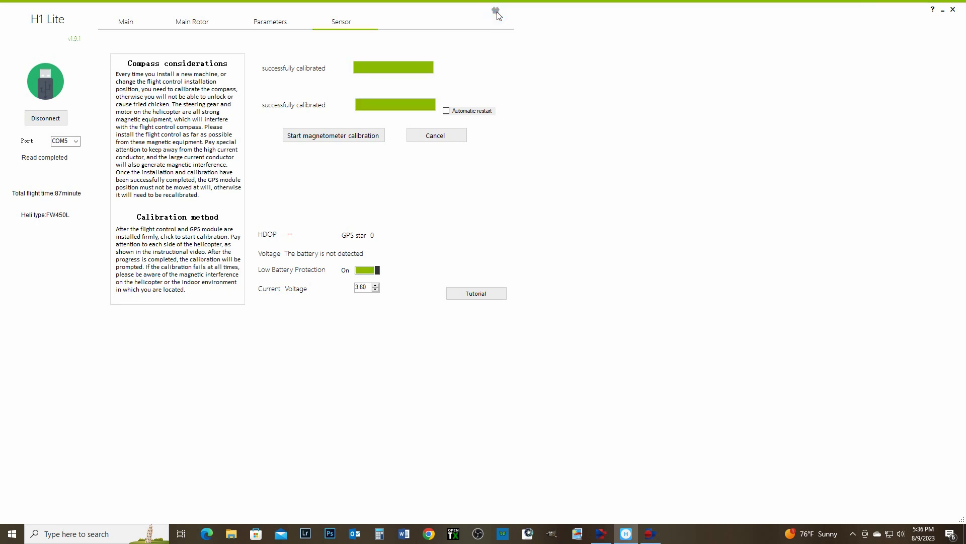
click(496, 12)
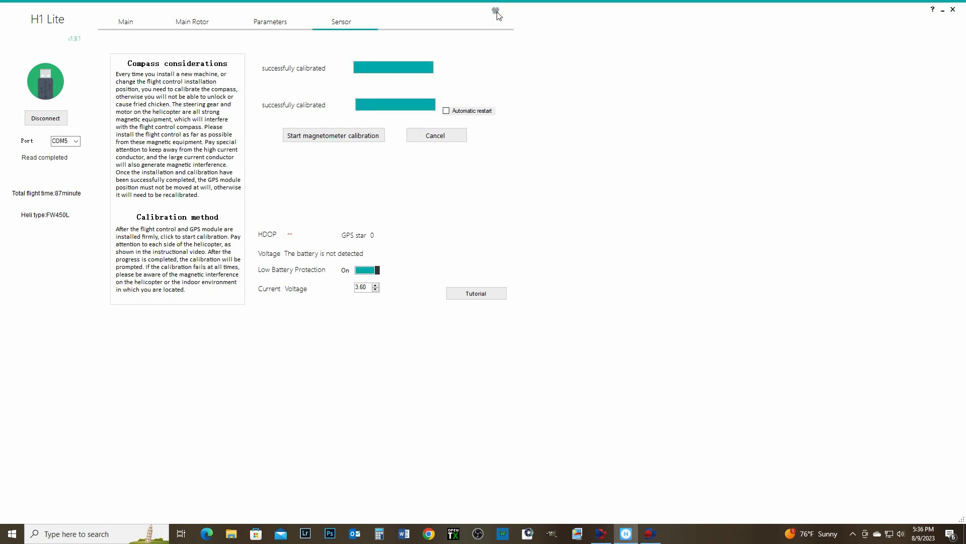
click(495, 11)
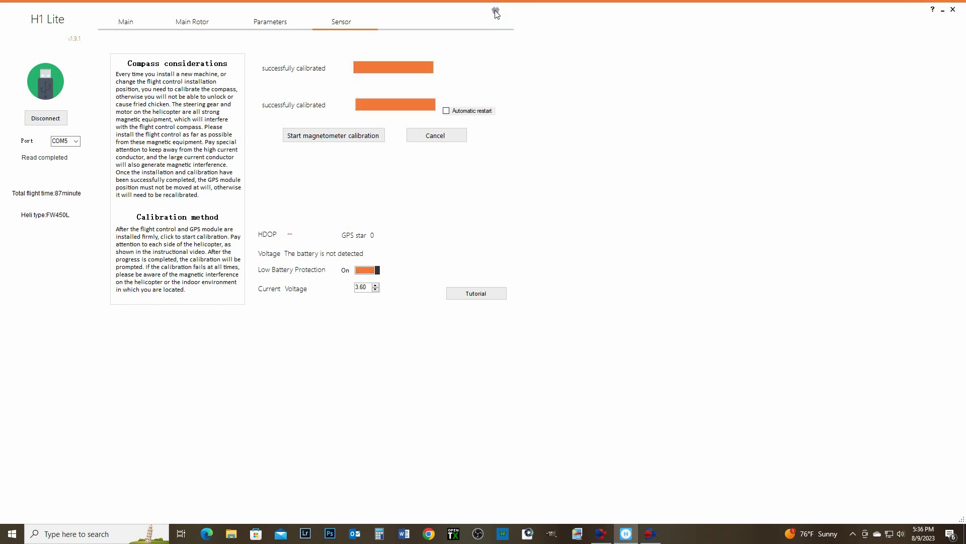
click(496, 11)
click(496, 11)
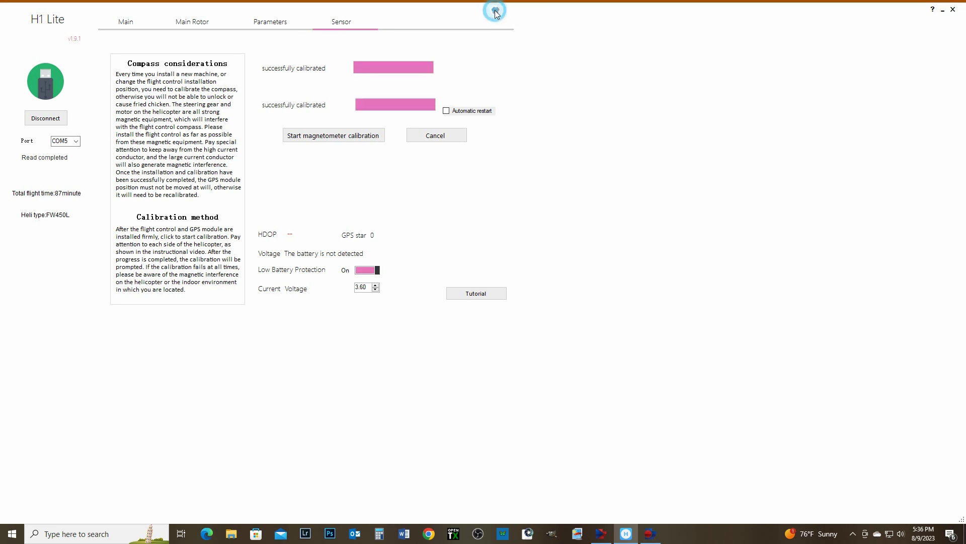
click(496, 11)
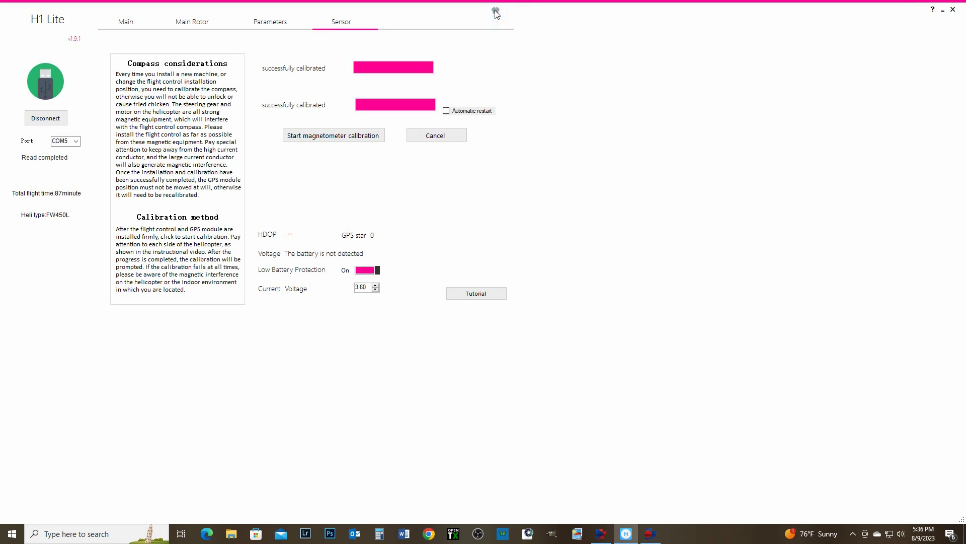
click(496, 11)
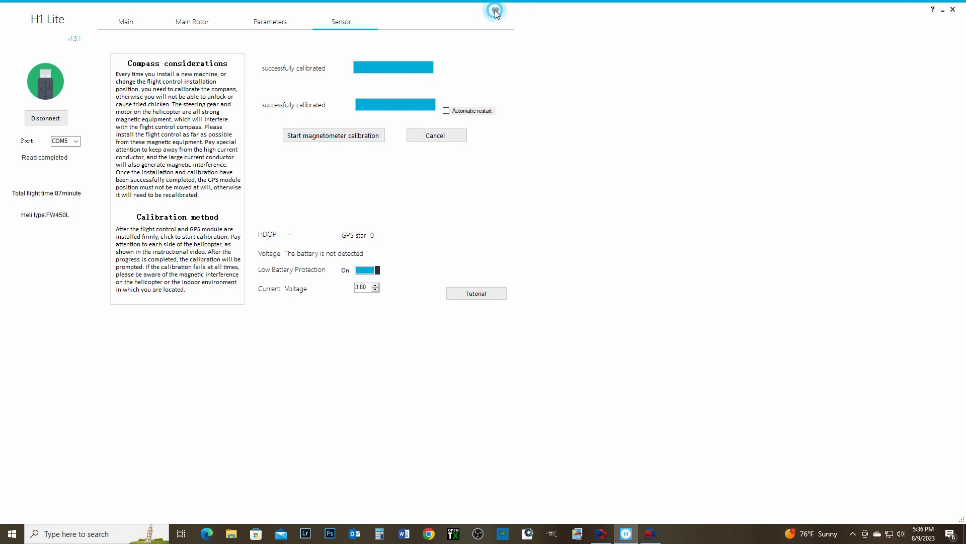
click(495, 11)
click(496, 11)
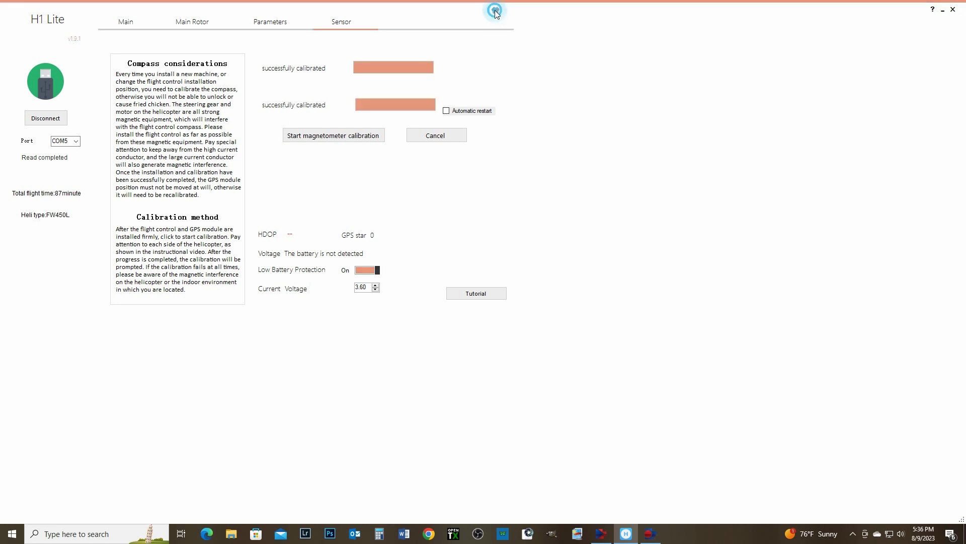
click(496, 11)
click(496, 11)
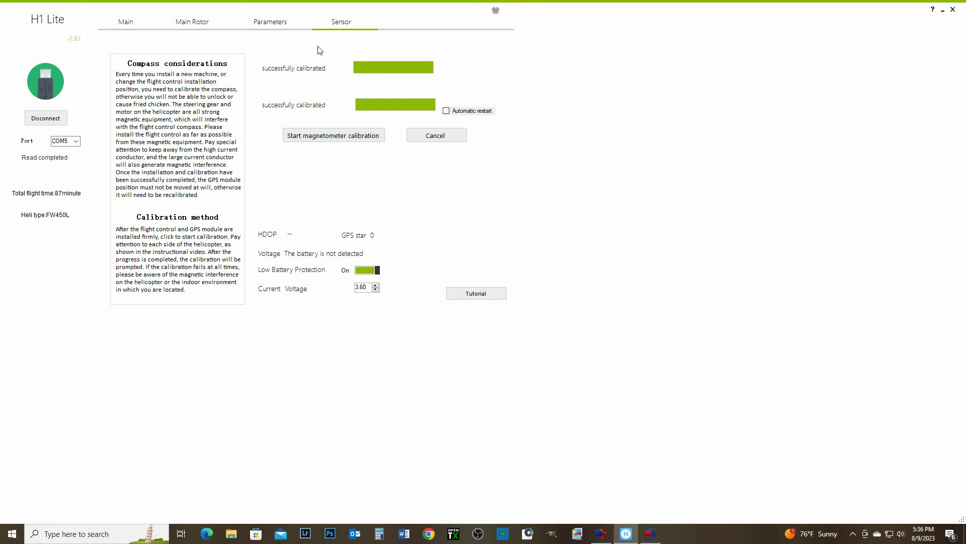
click(280, 23)
click(184, 23)
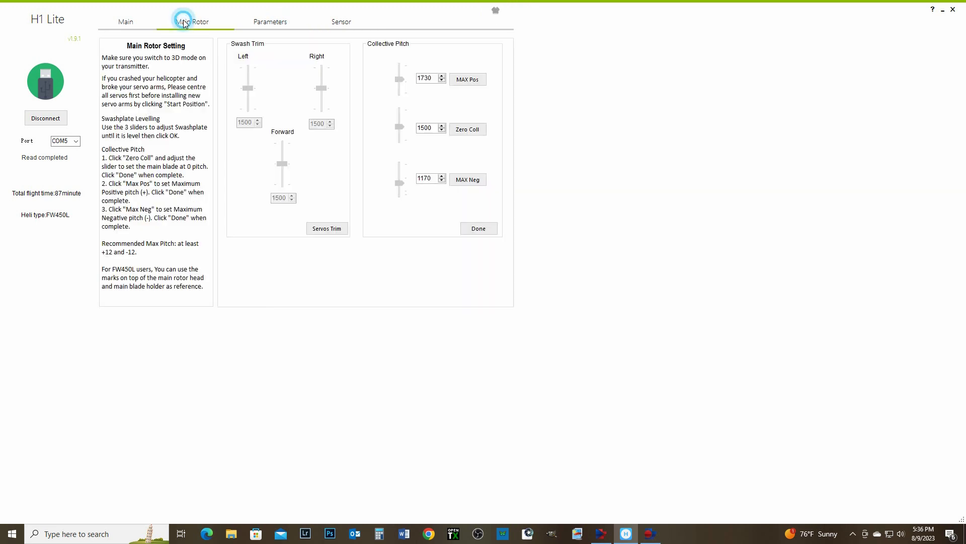
click(125, 21)
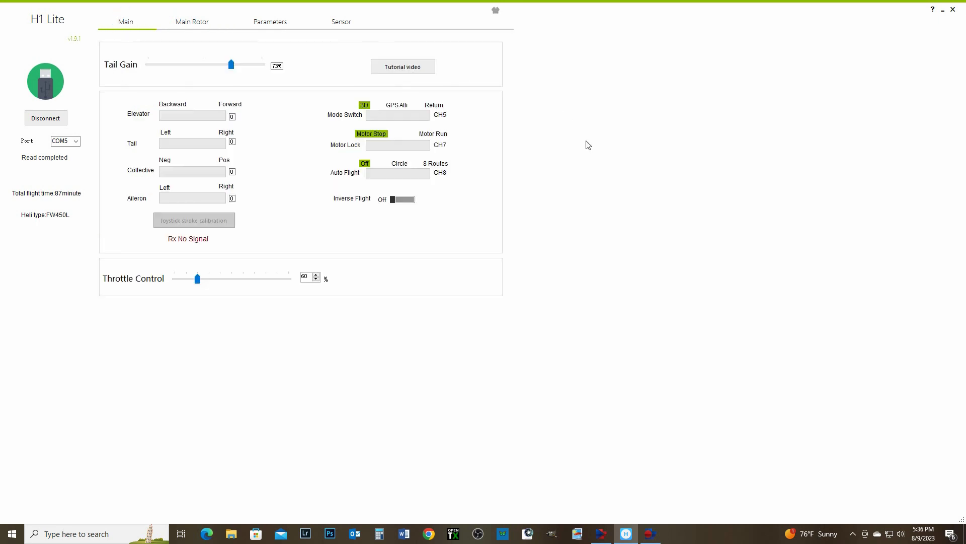